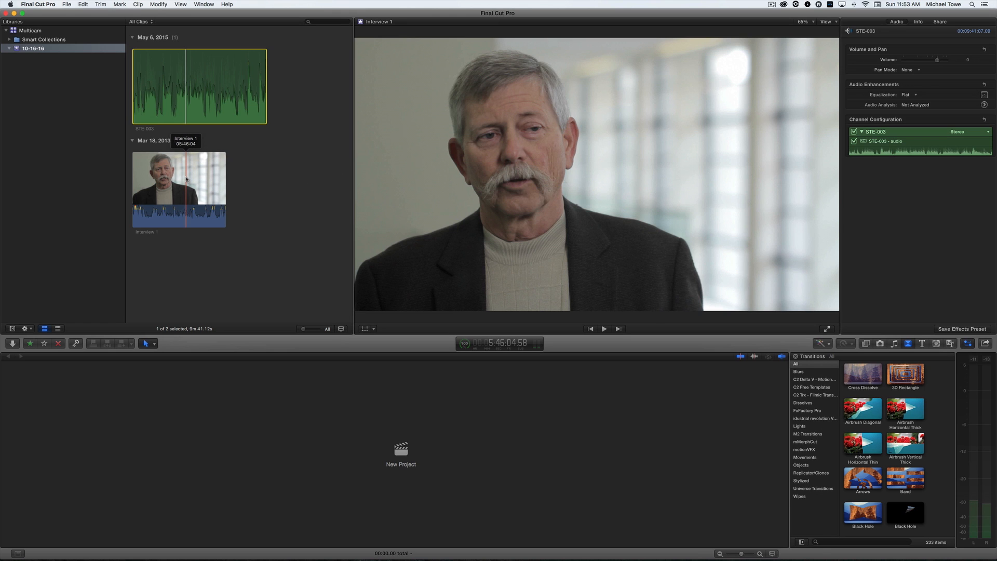
Set the Interview 1 clip's Camera Angle metadata to A.
click(186, 180)
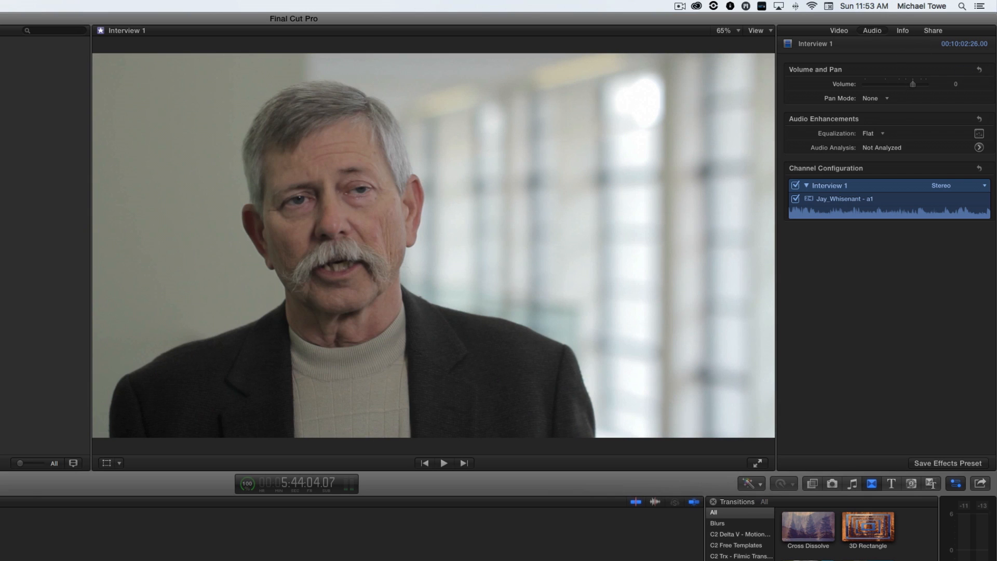
click(955, 483)
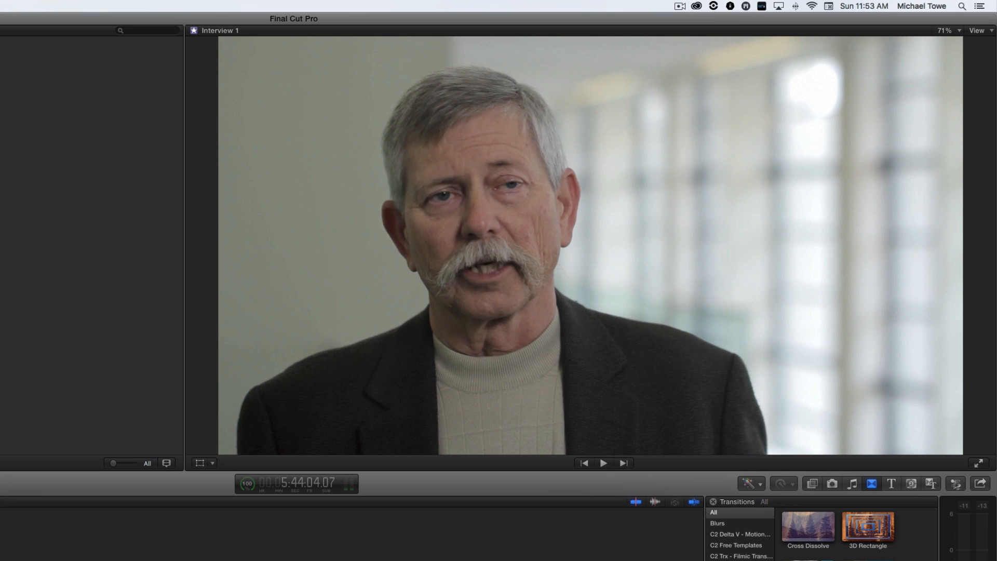
click(956, 485)
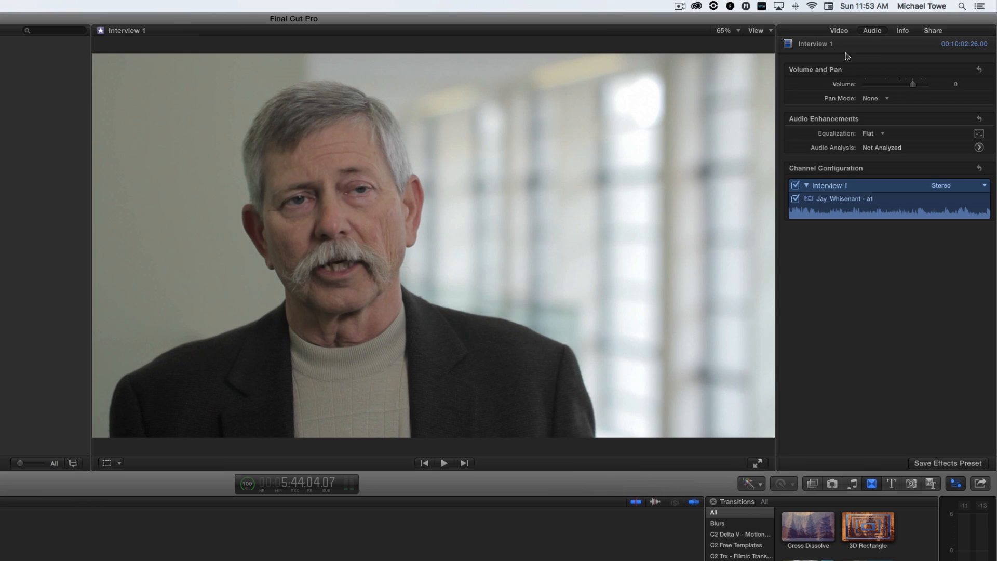
click(901, 31)
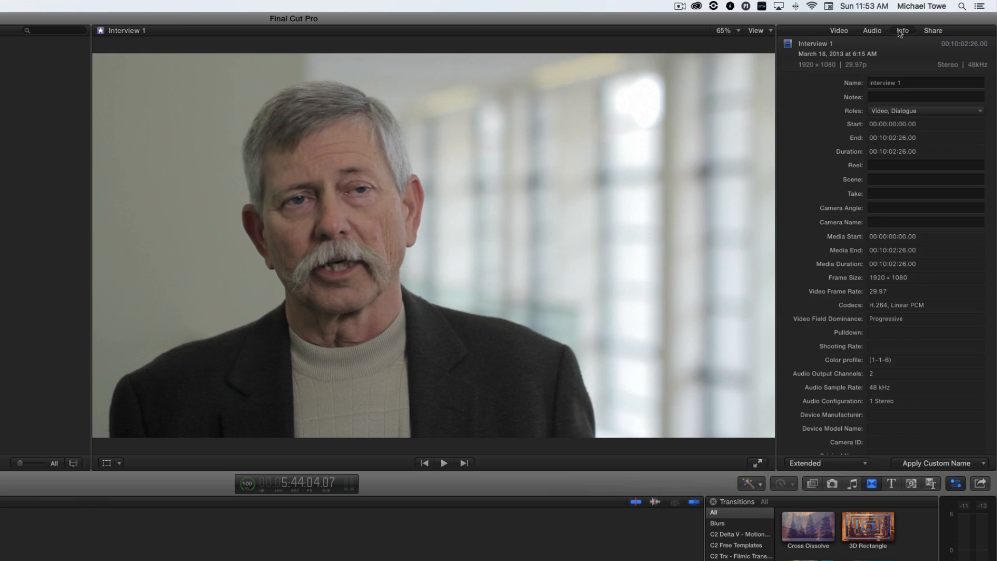
click(881, 208)
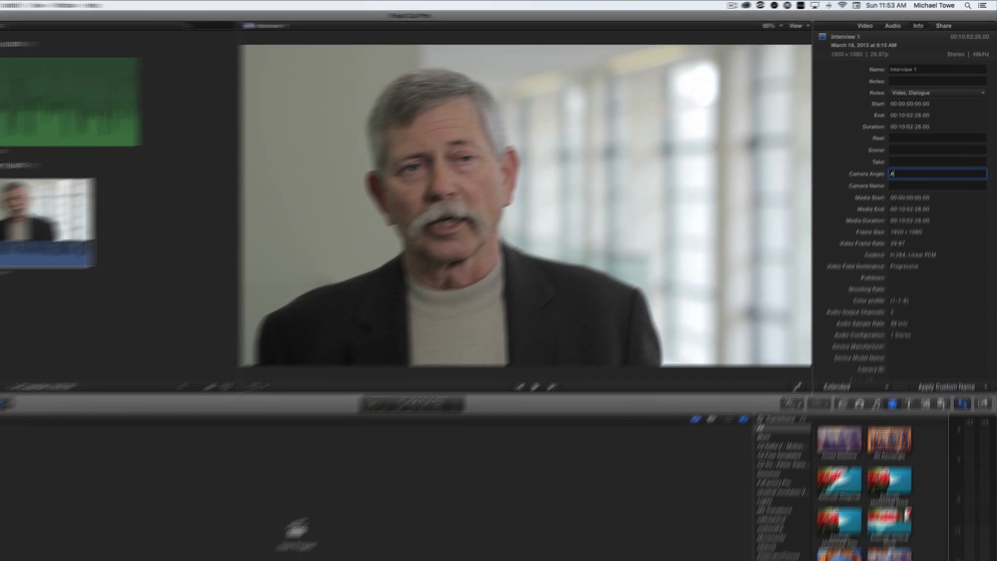
text(A)
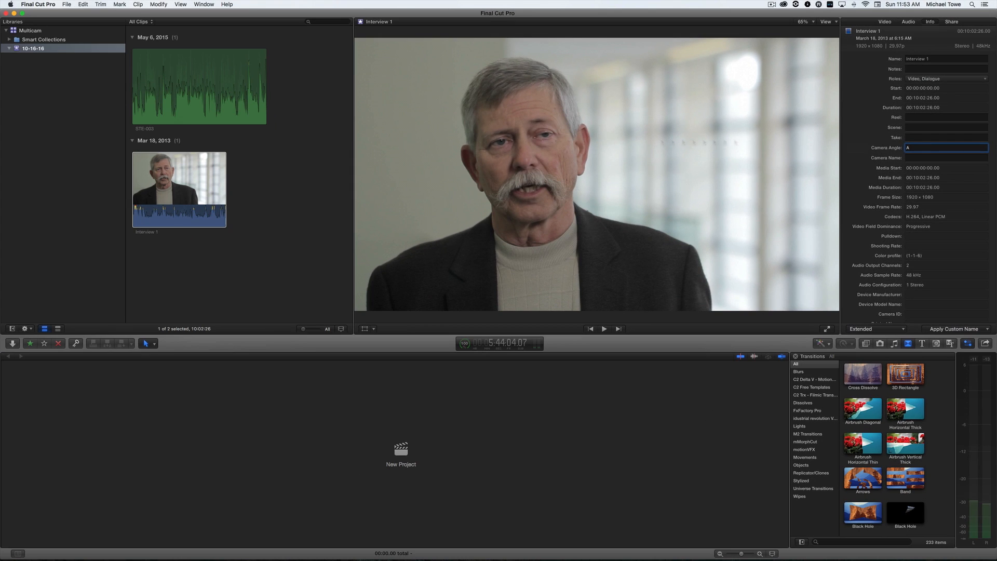
Set the STE-003 audio clip's Camera Angle metadata to B and deselect the clip.
click(175, 83)
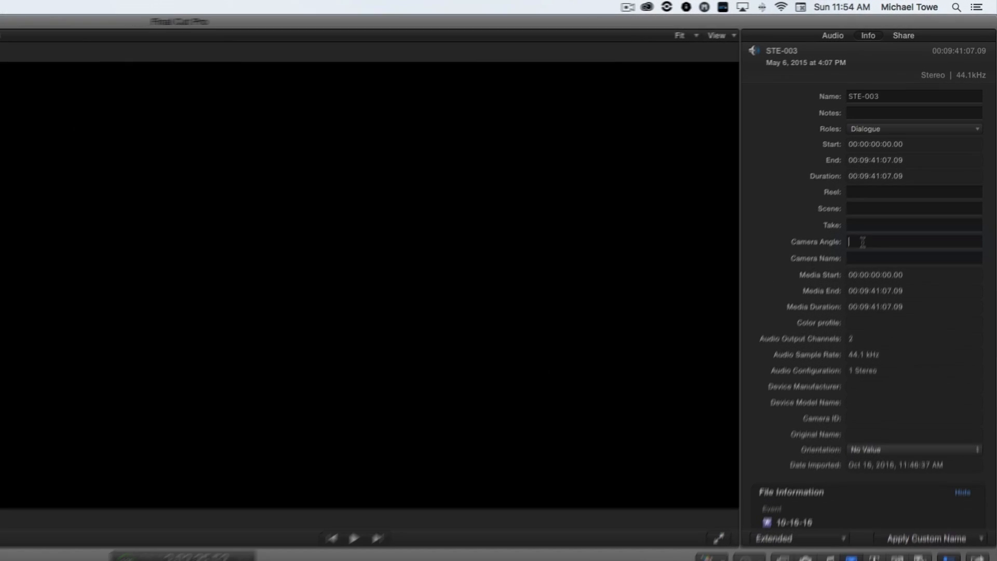
click(915, 148)
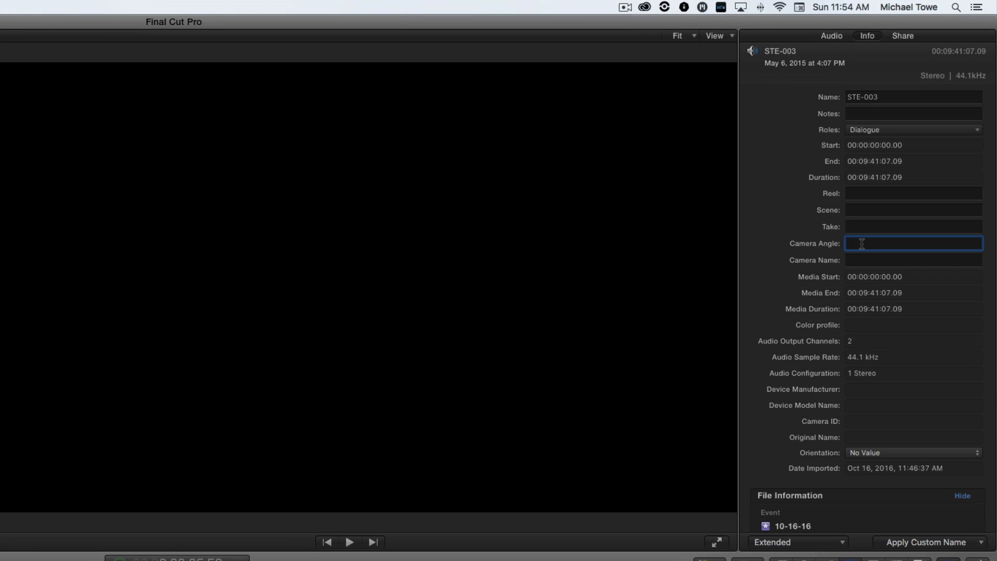
text(B)
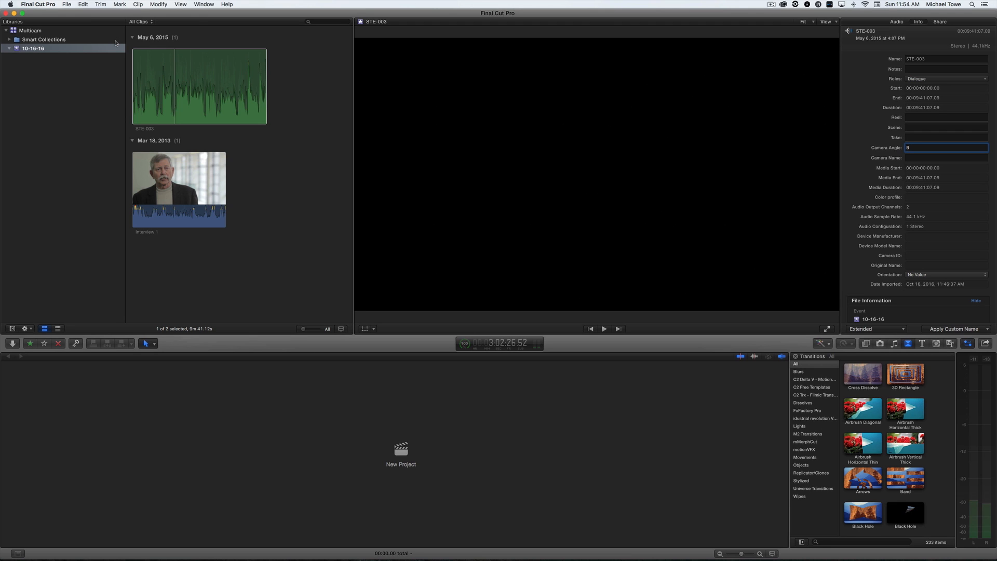
click(265, 264)
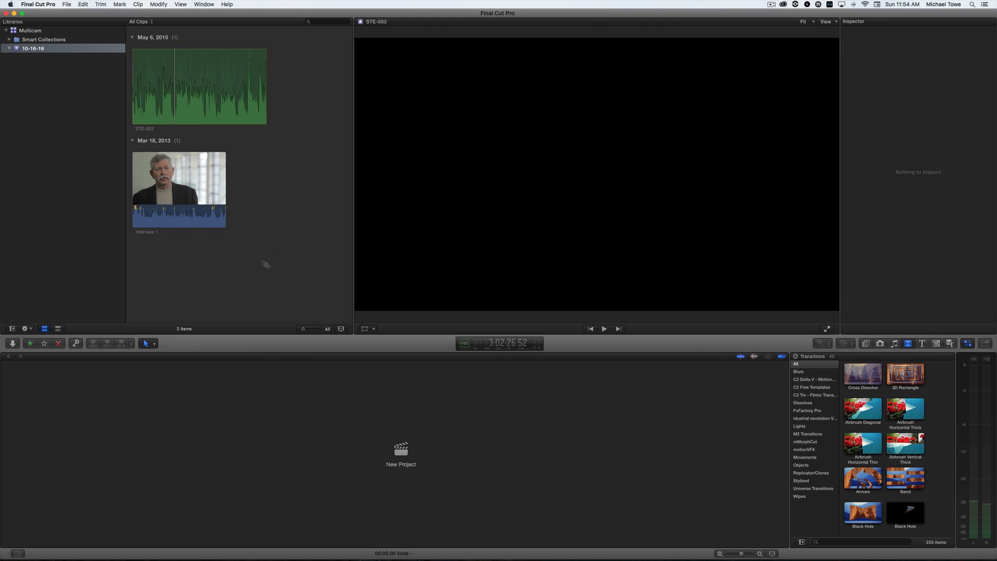
Start a new multicam clip from the Interview 1 and STE-003 clips and name it Interview 1 CAM.
click(161, 180)
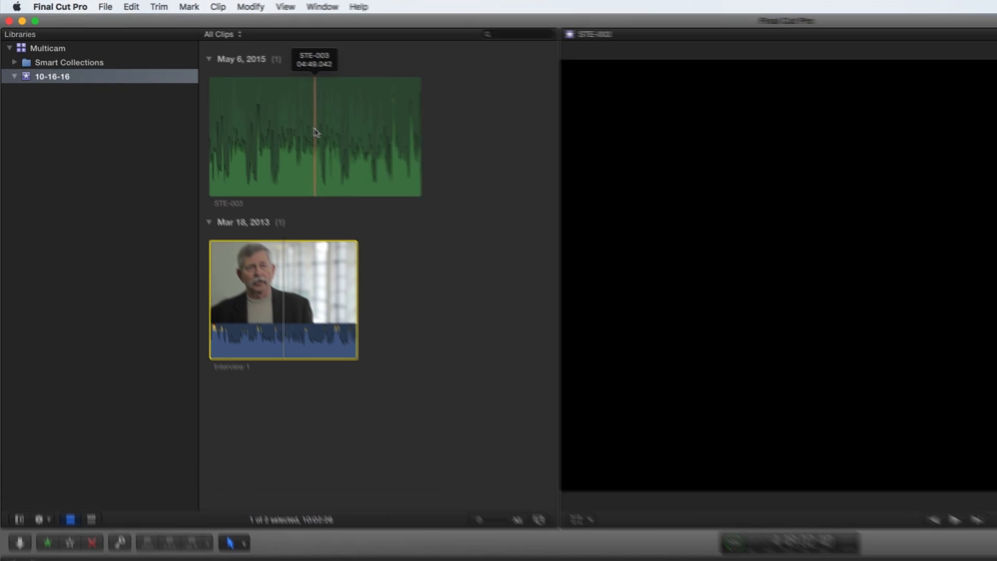
super+click(319, 130)
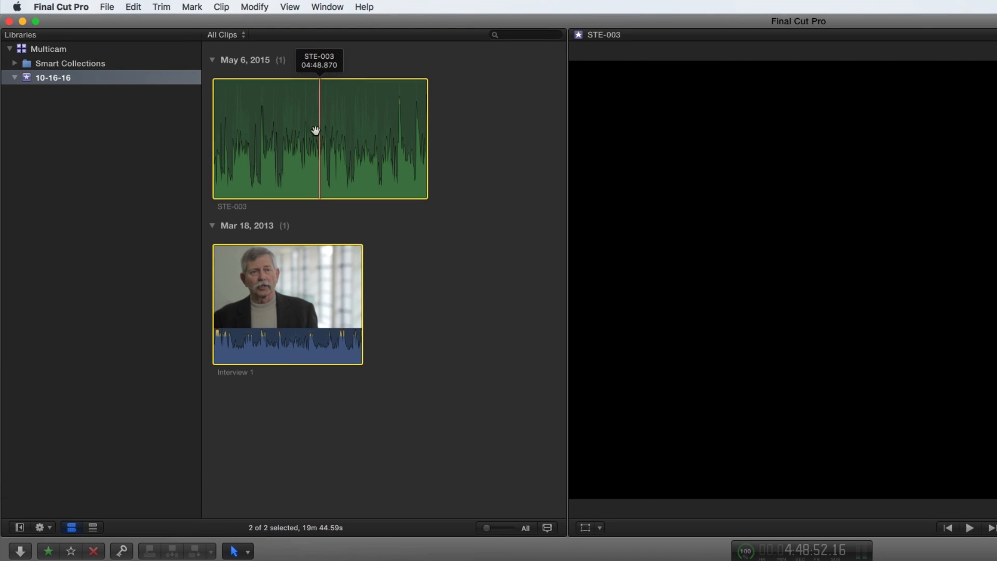
right_click(297, 126)
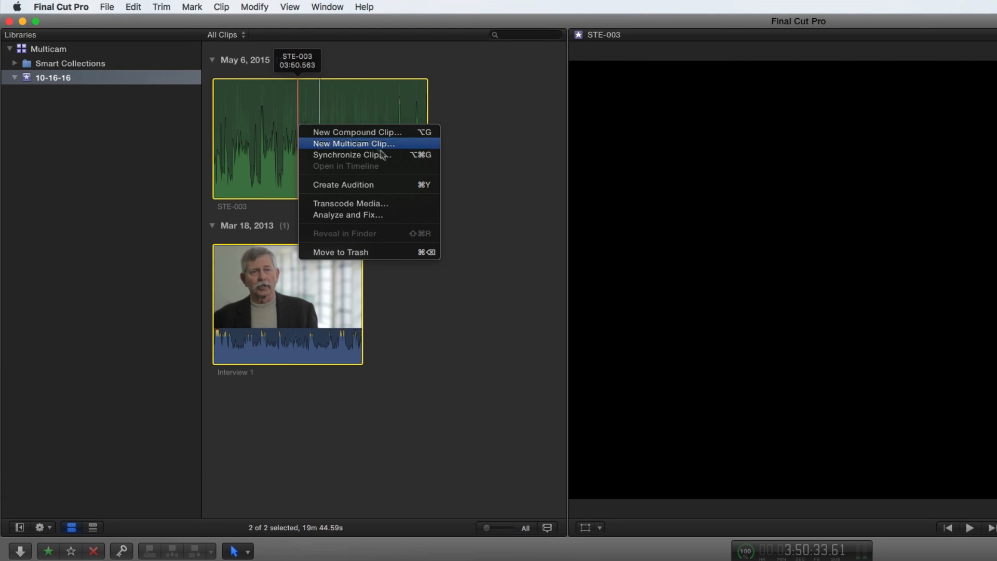
click(354, 145)
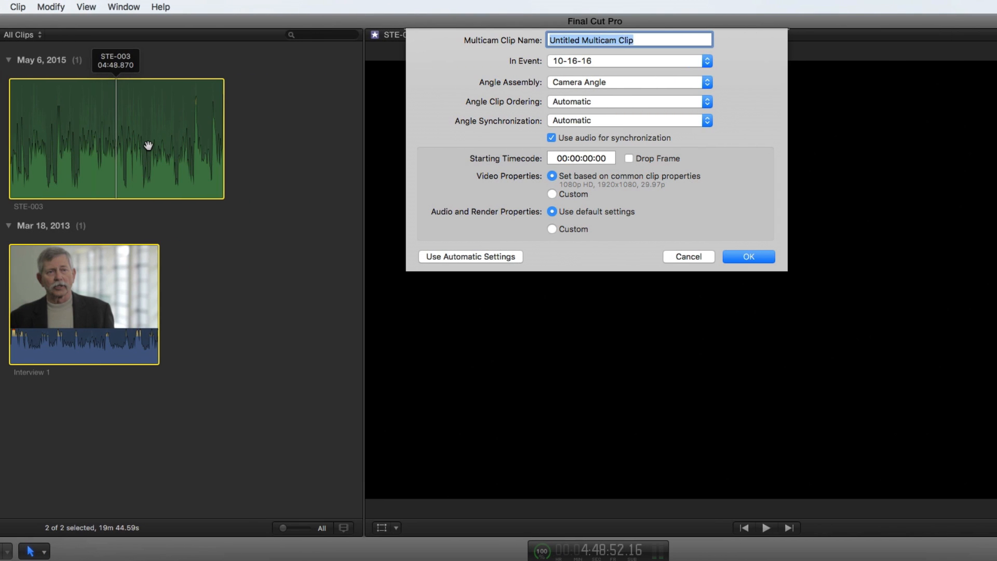
text(Intervi)
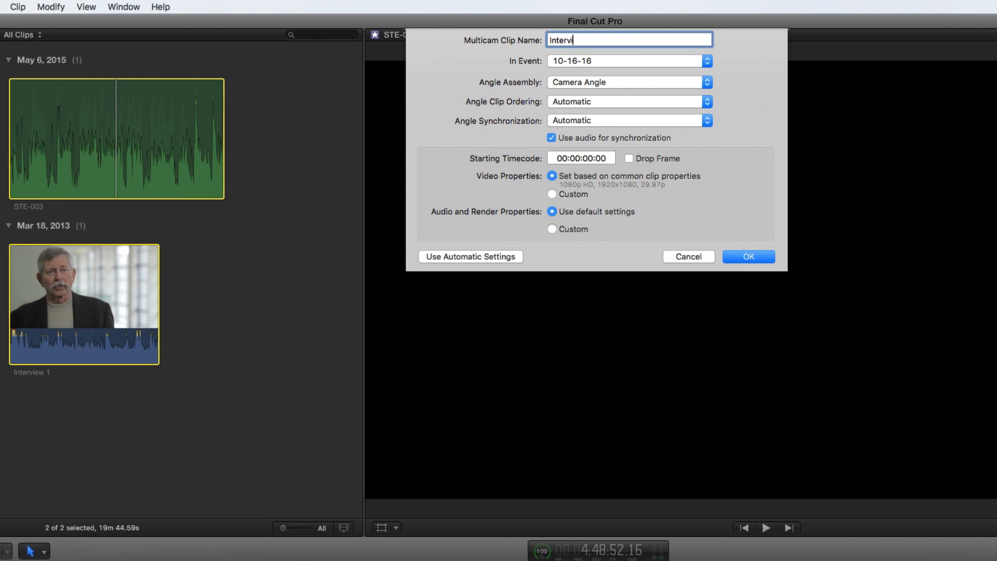
text(ew 1 CAM)
Create the multicam clip using custom settings, with angles assembled by Camera Angle and audio used for synchronization.
click(579, 82)
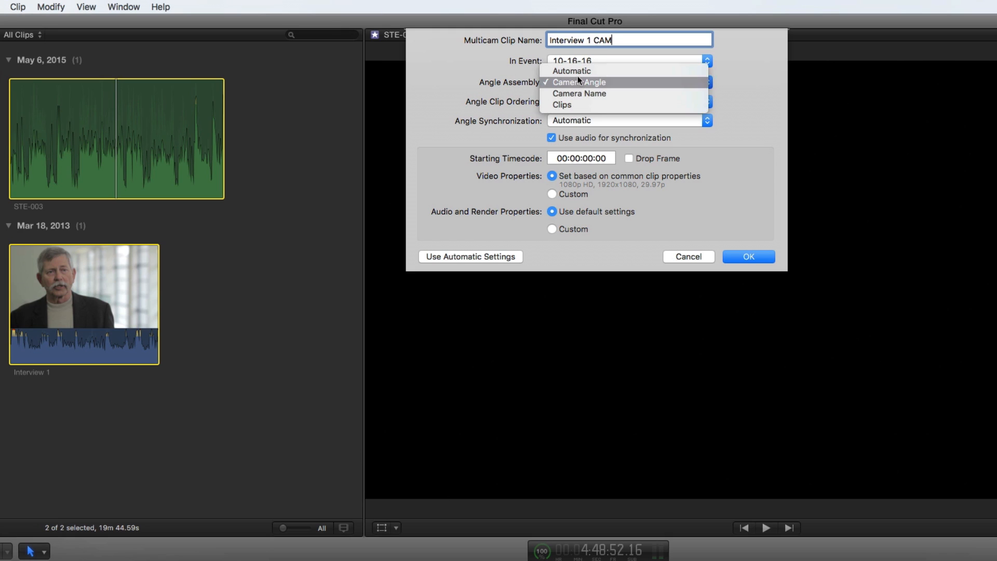
click(493, 66)
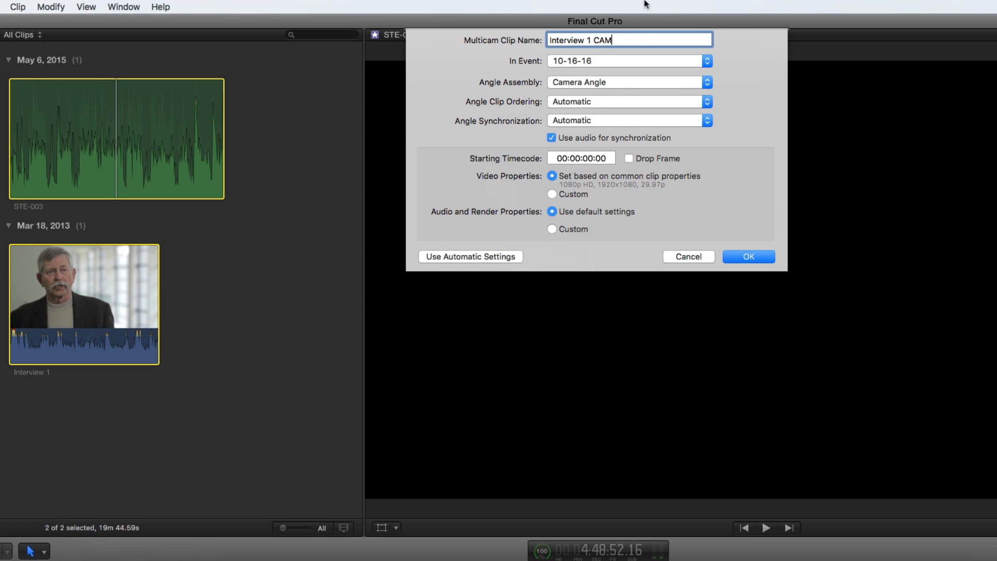
click(477, 257)
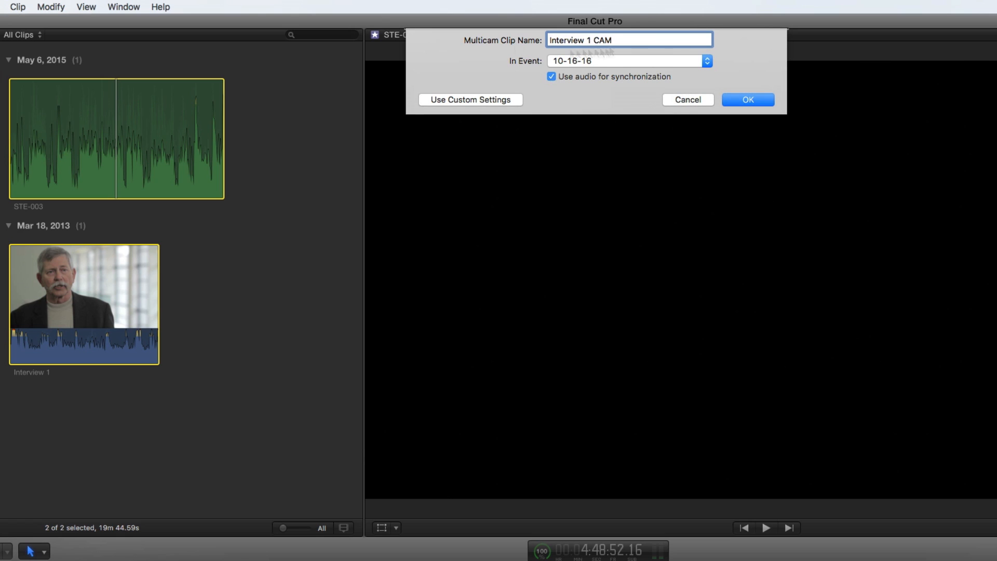
click(464, 102)
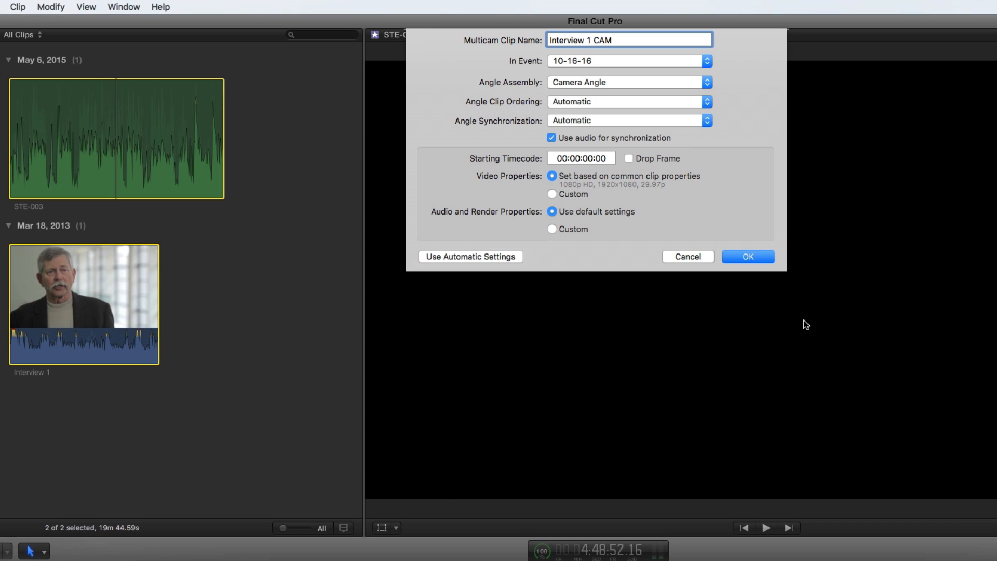
click(748, 257)
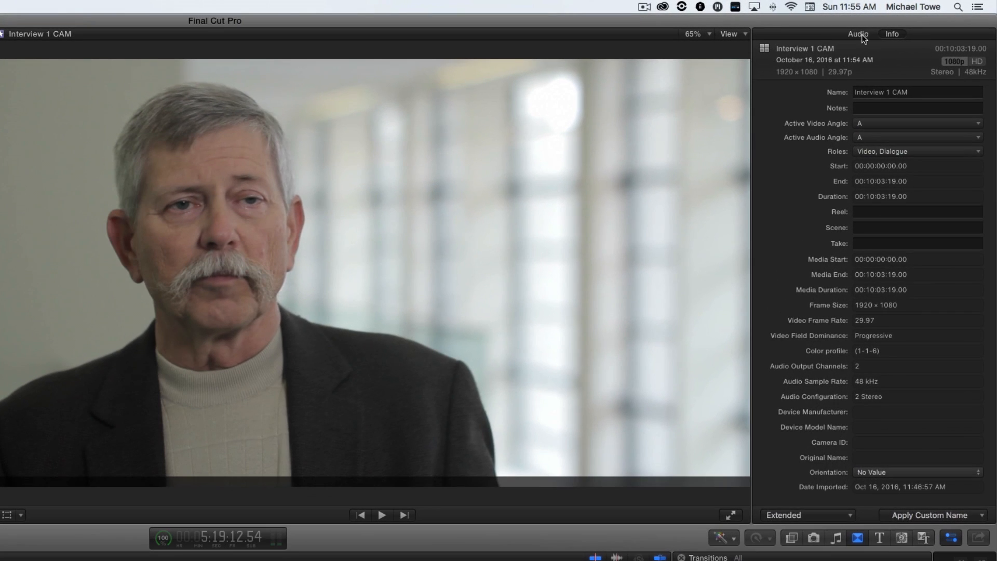
In the multicam clip's audio channel configuration, disable angle A and enable angle B.
click(858, 35)
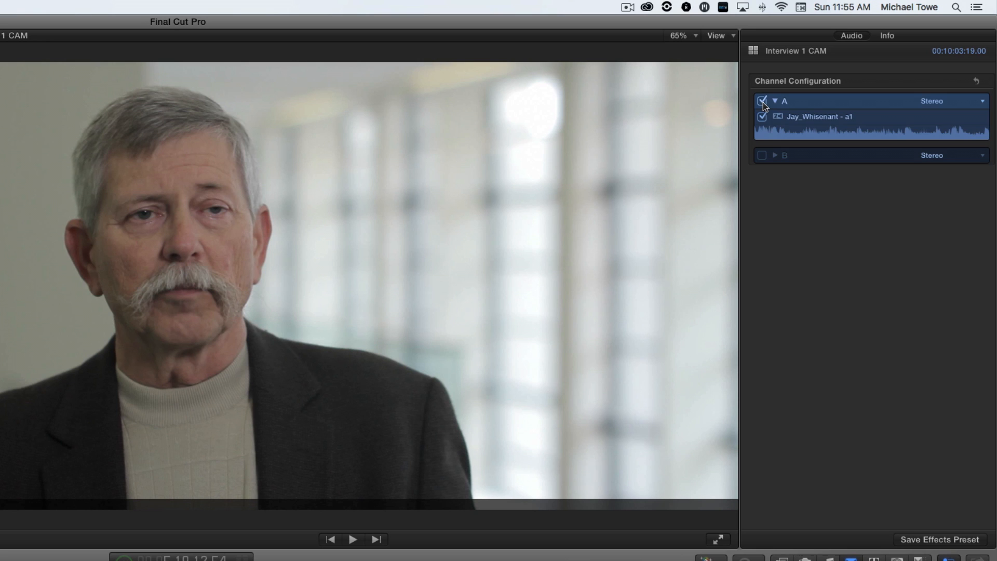
click(762, 102)
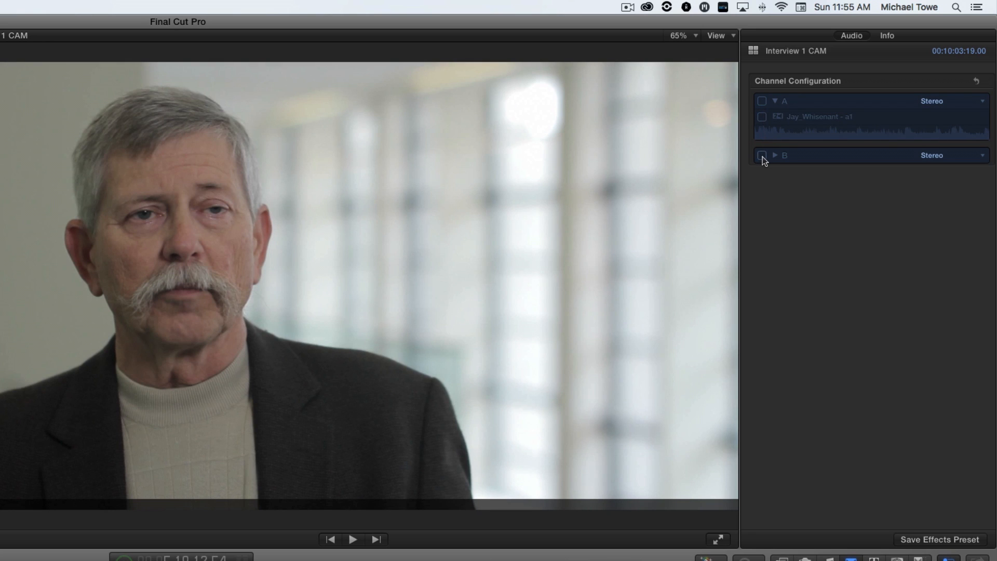
click(763, 155)
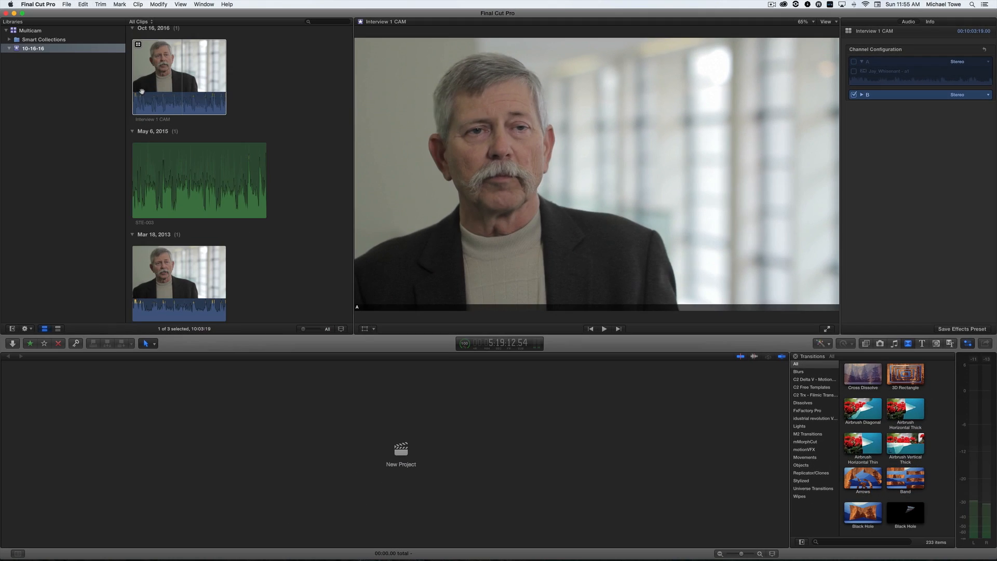
Play back part of the Interview 1 CAM clip to check its picture and sound.
click(141, 91)
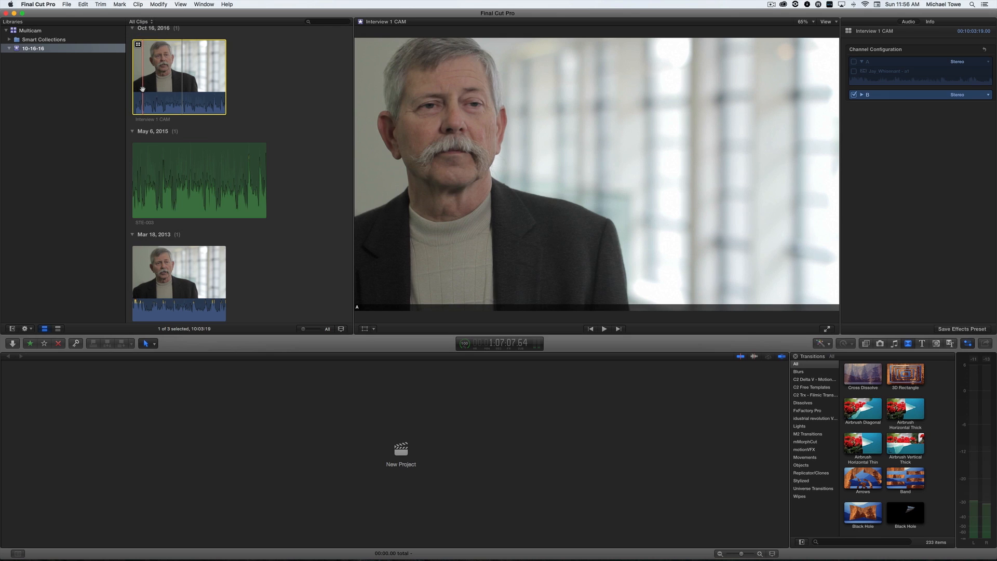
key(space)
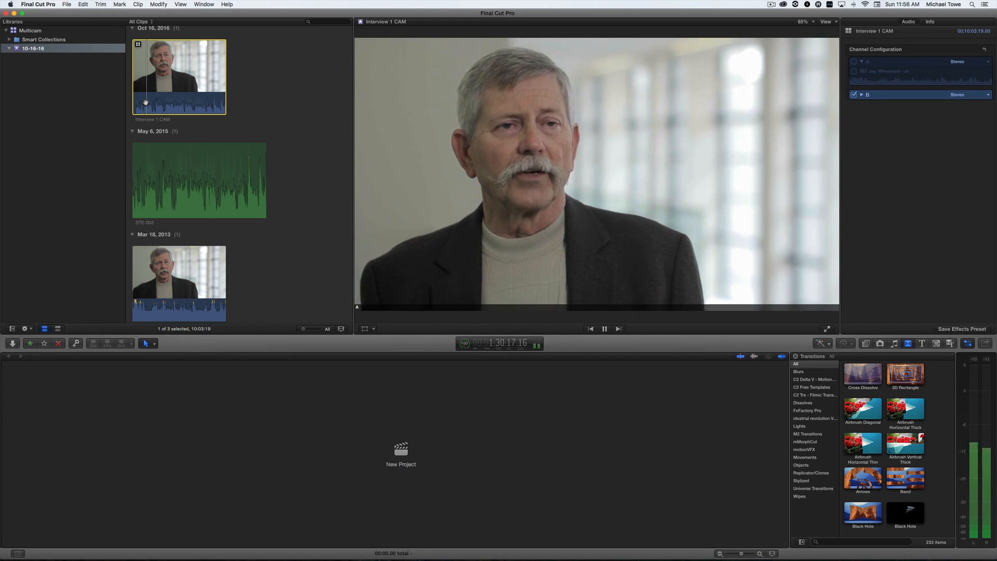
key(space)
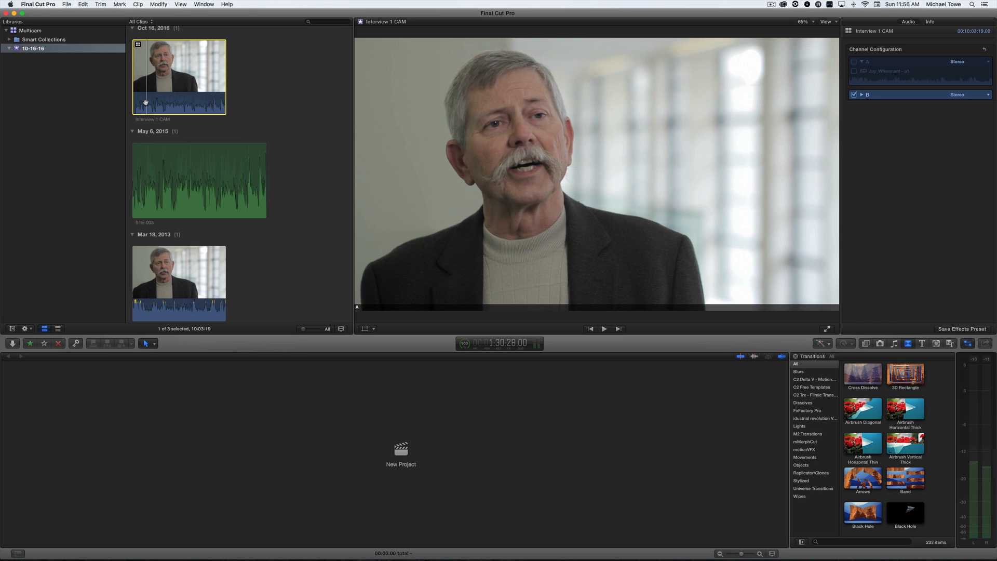
Open Interview 1 CAM in the Angle Editor, show the angles in the viewer, and load the multicam clip there.
right_click(159, 66)
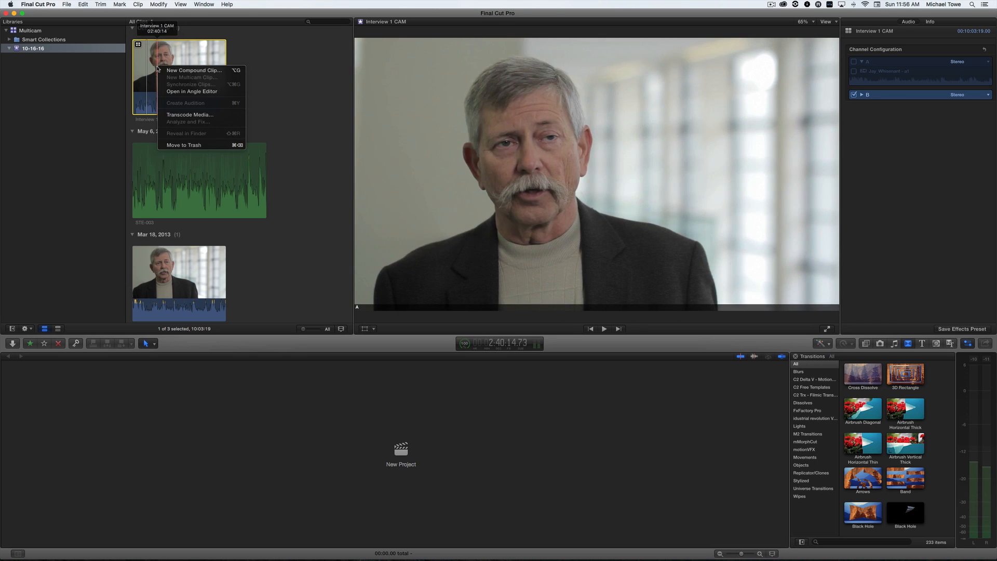
click(182, 92)
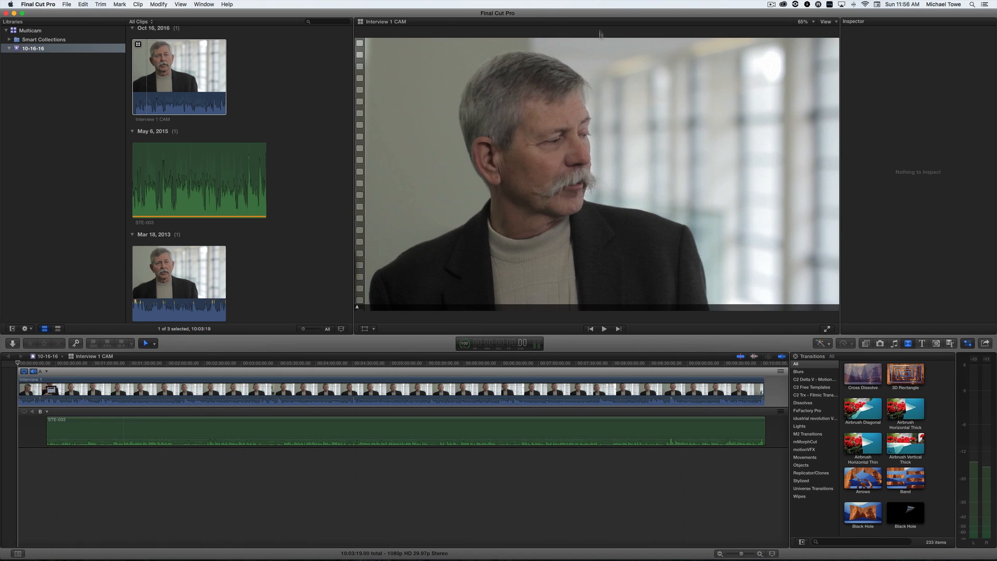
click(836, 23)
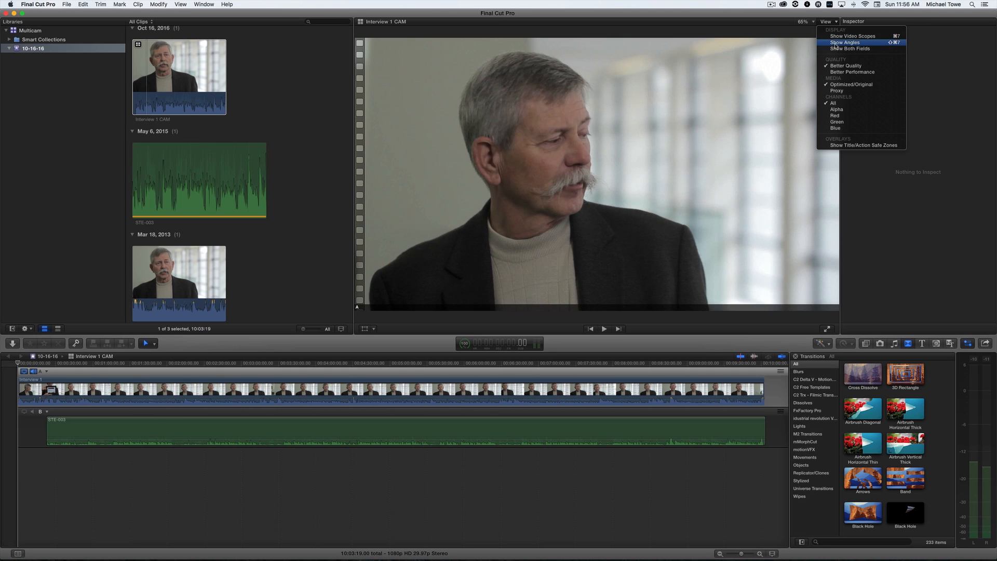
click(836, 43)
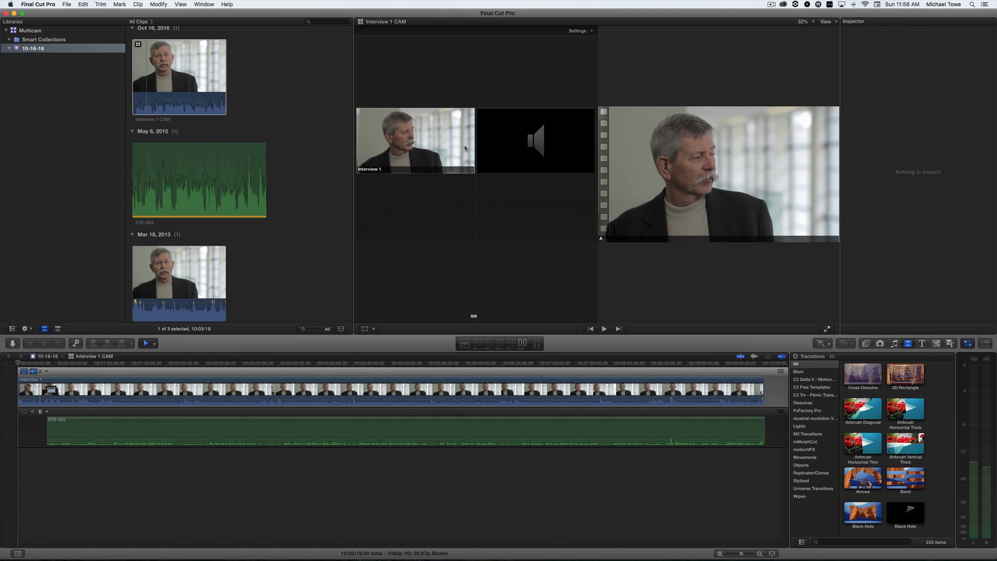
click(174, 61)
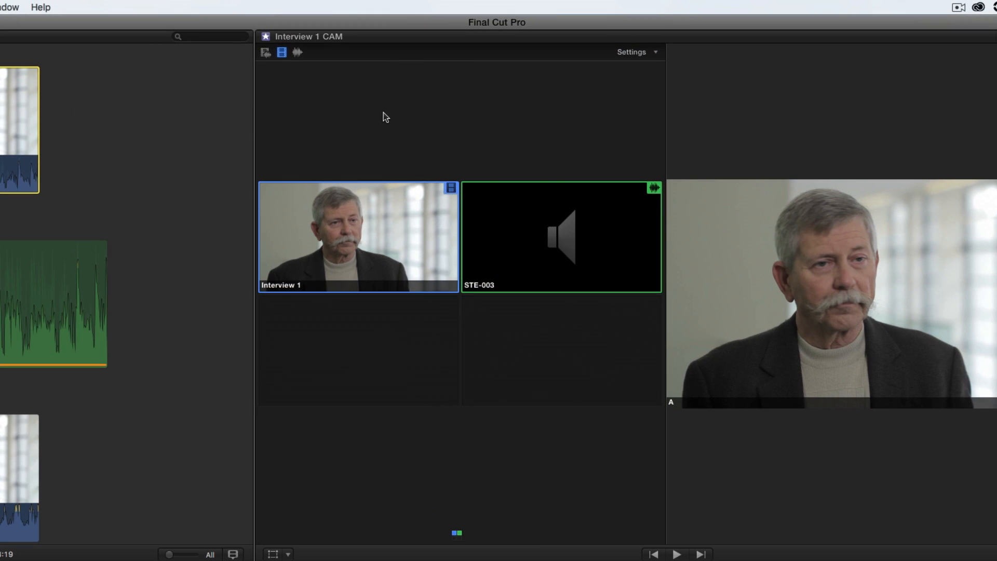
Switch both the video and audio of the multicam clip to the Interview 1 angle.
click(265, 53)
click(347, 220)
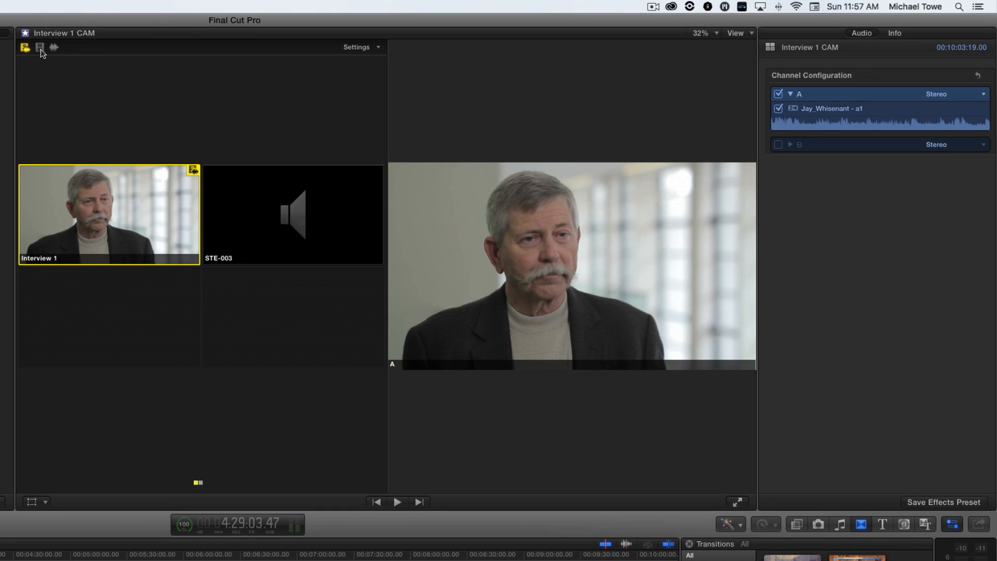
Use the Interview 1 angle for the multicam clip's video only and the STE-003 angle for its audio only.
click(39, 47)
click(51, 208)
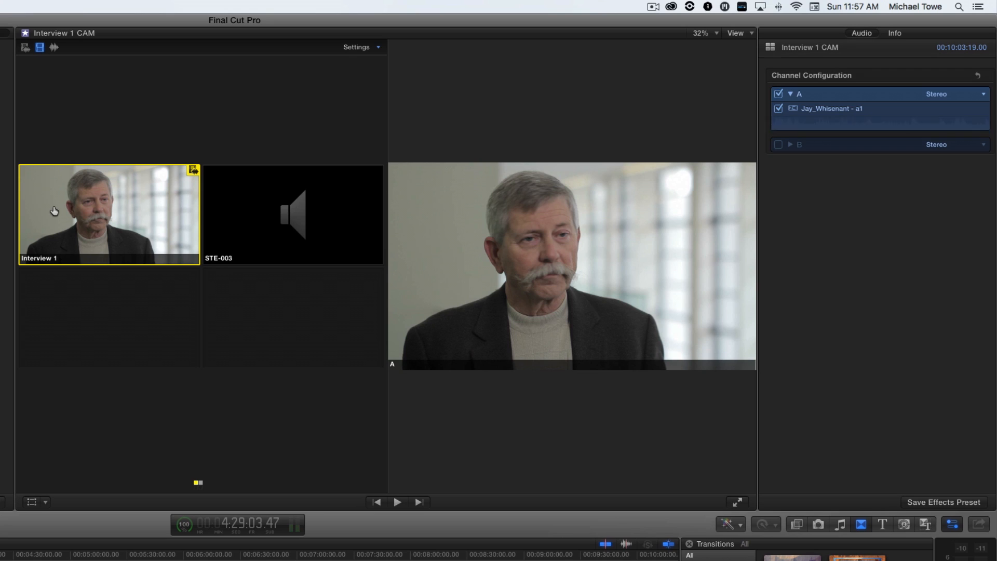
click(54, 48)
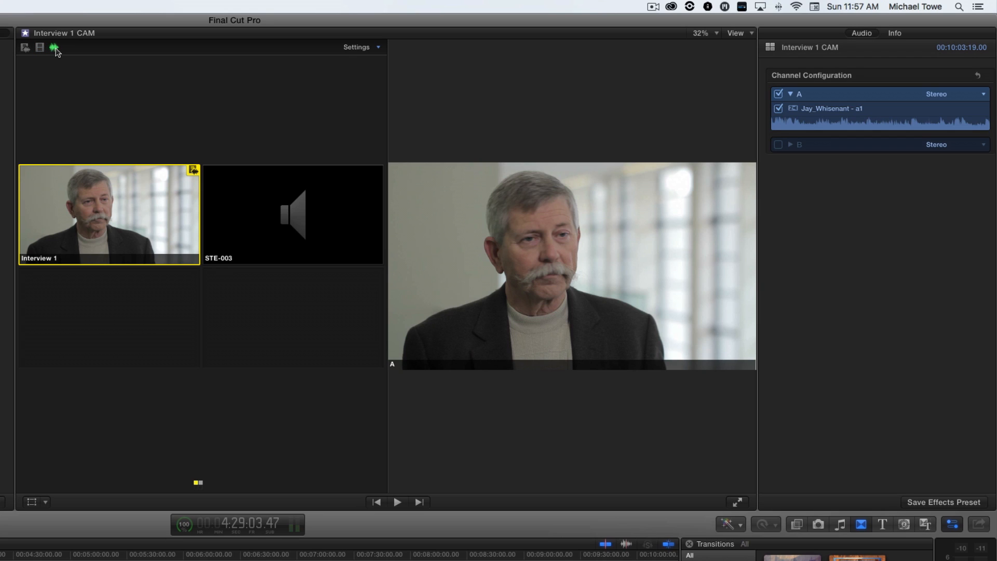
click(295, 213)
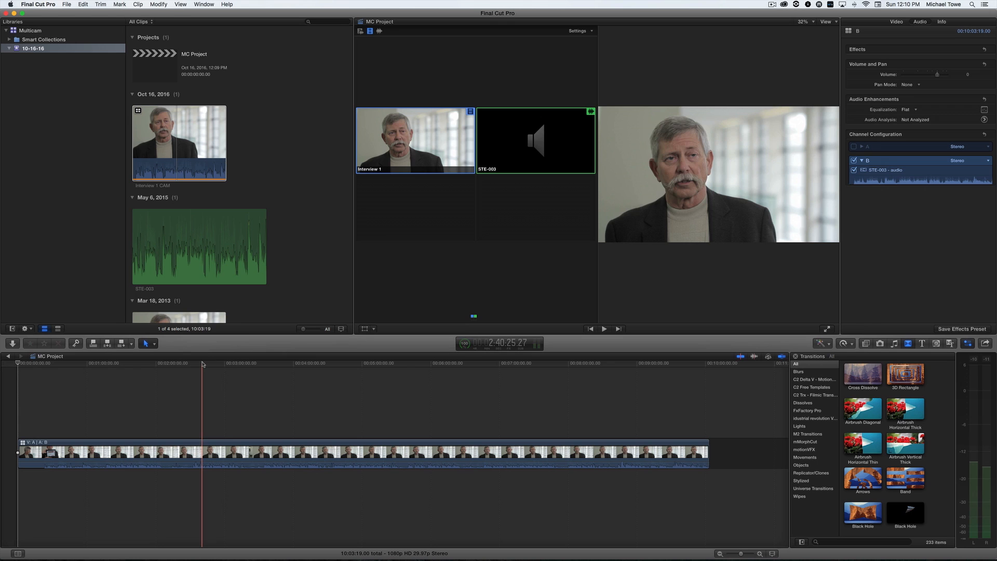
Blade the multicam clip in the MC Project timeline at about 0:55 and 3:27 to isolate a middle segment.
click(80, 365)
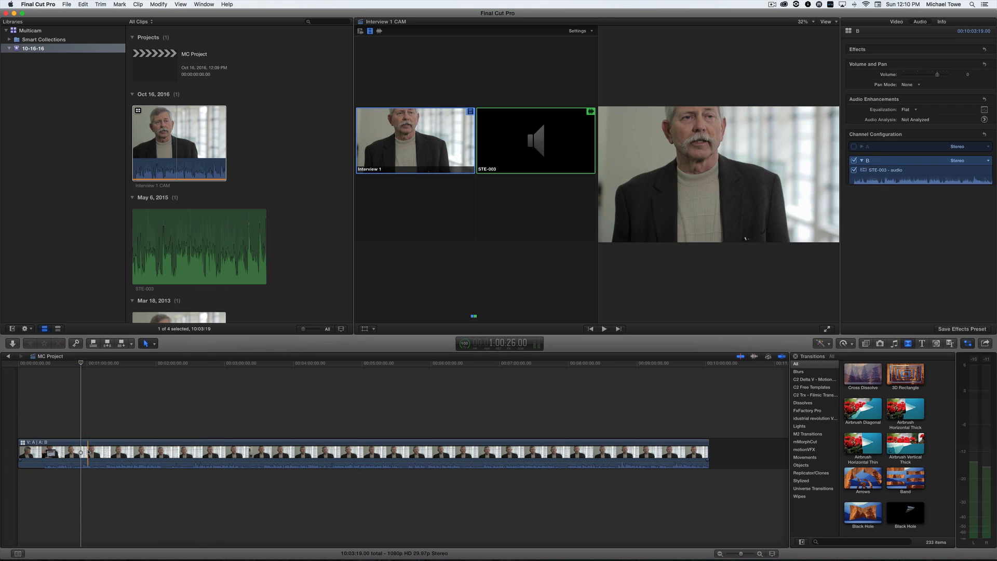
key(ctrl+b)
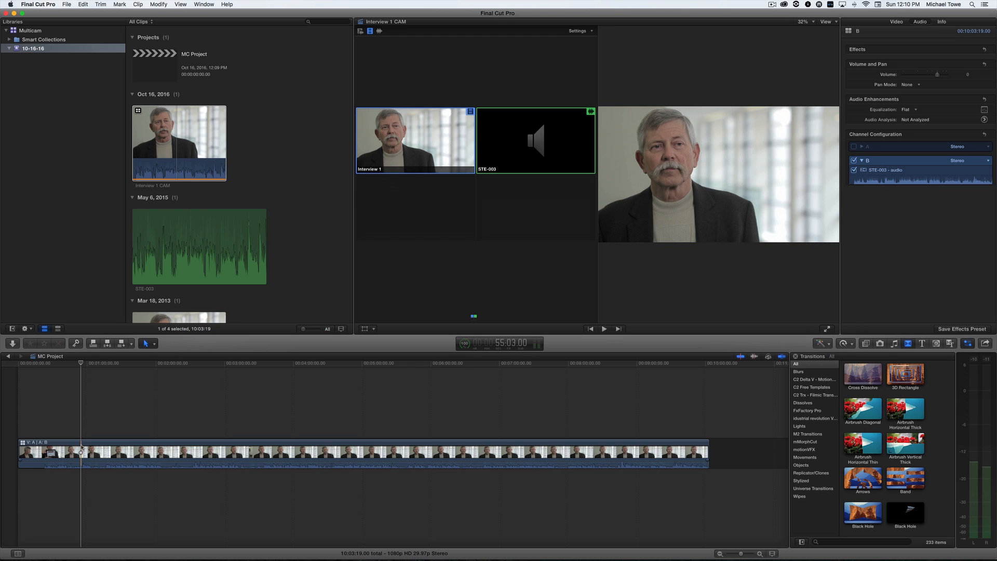
key(b)
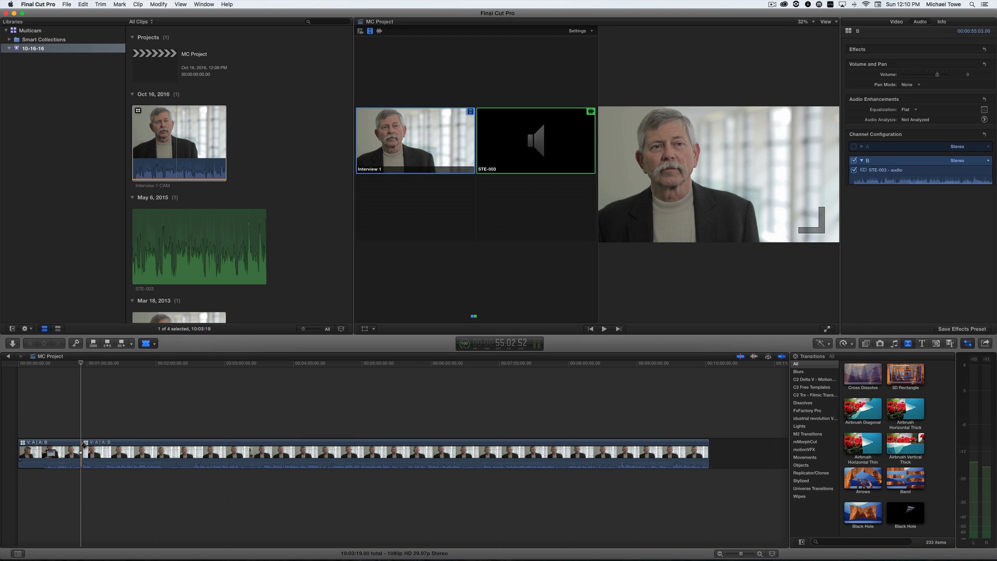
click(255, 447)
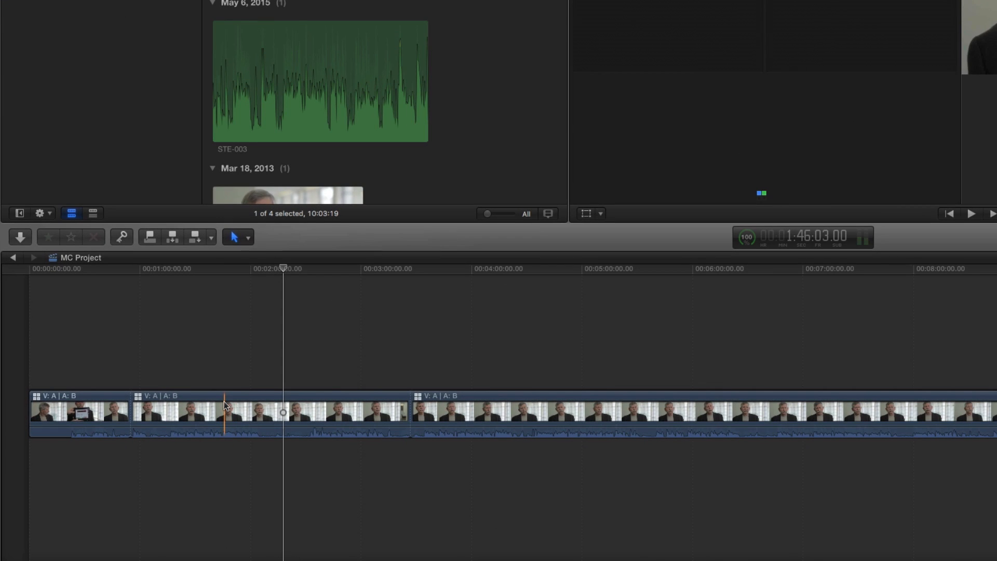
Switch the middle segment's active audio angle to A and play back its beginning to hear the camera sound.
click(224, 402)
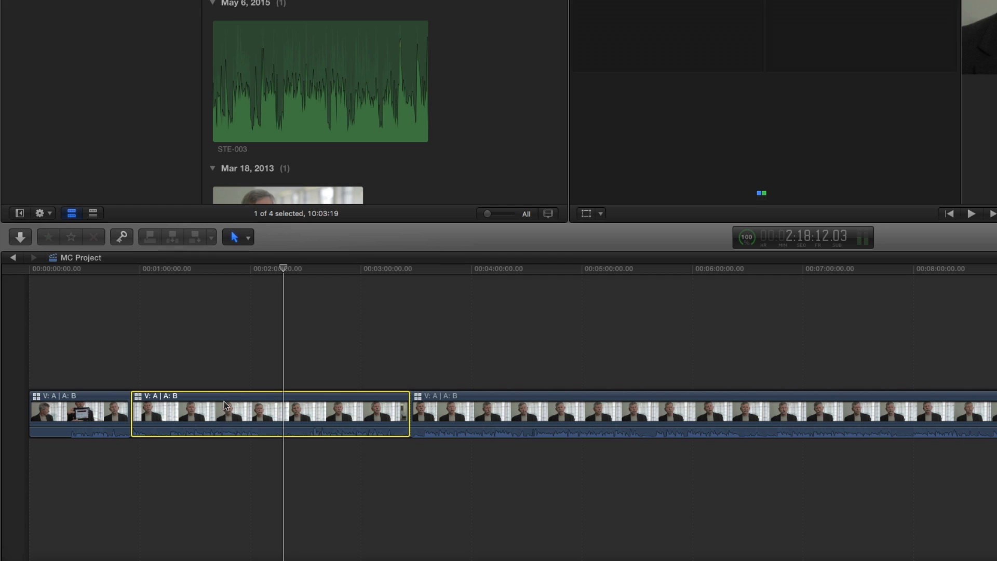
right_click(221, 400)
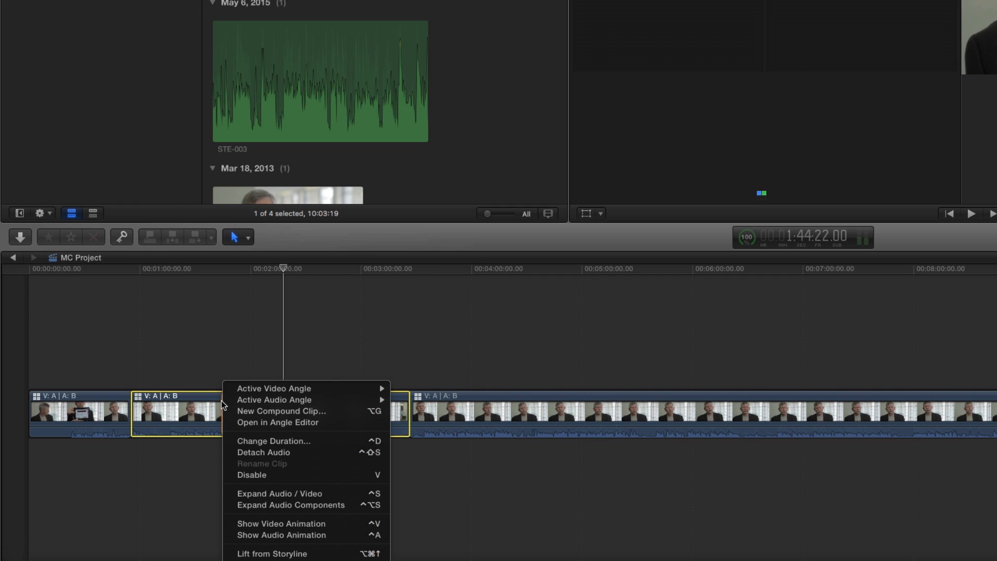
mouse_move(260, 394)
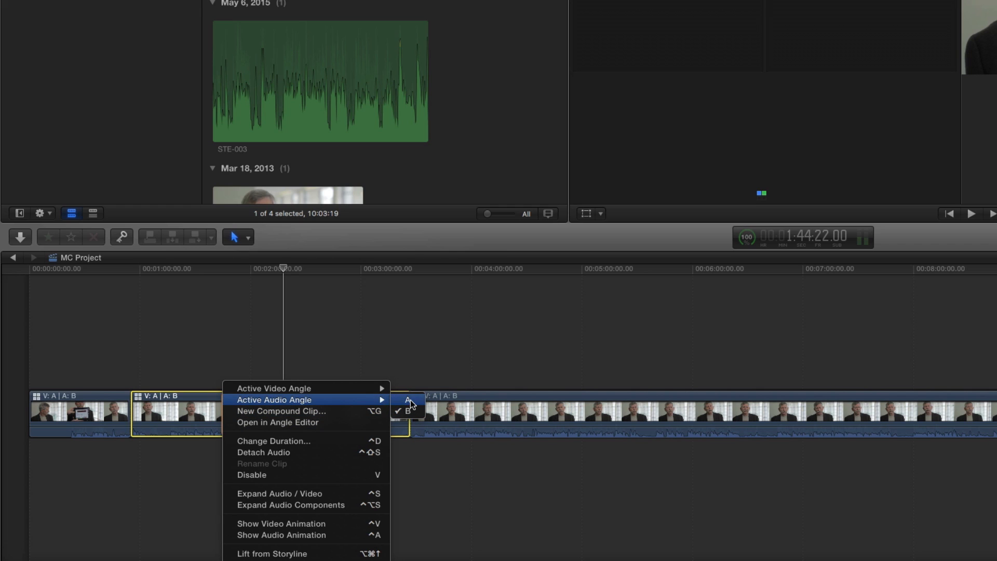
click(409, 401)
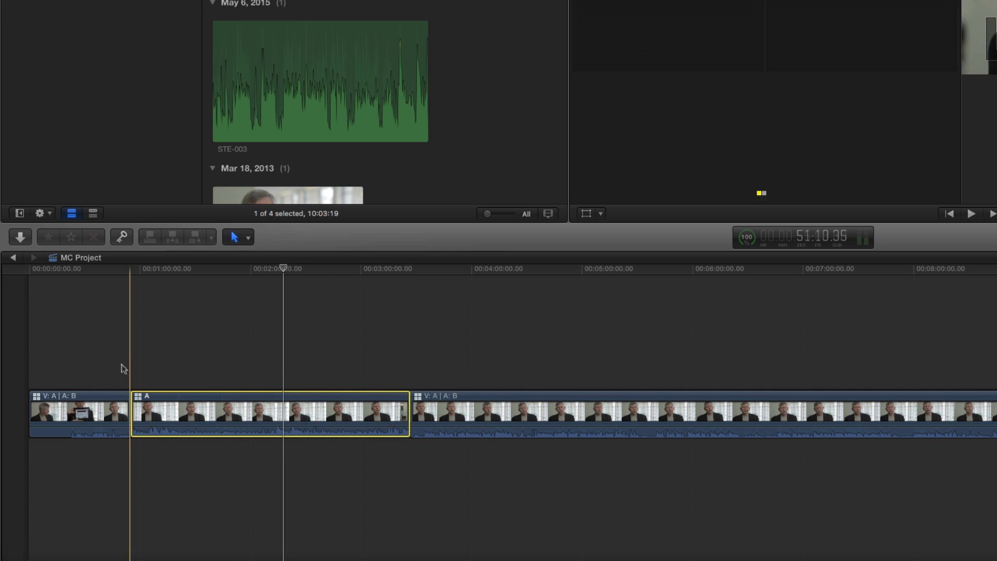
key(space)
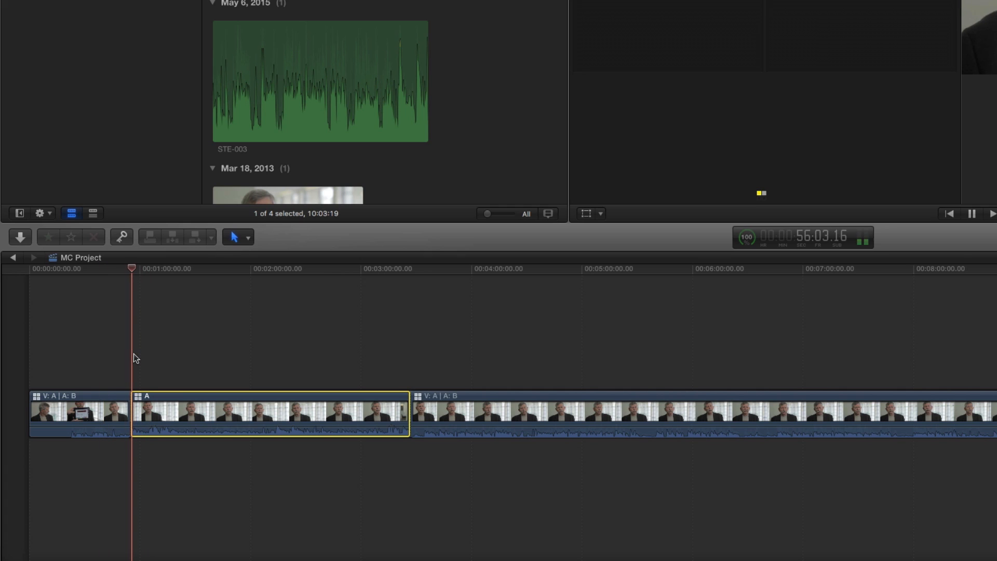
key(space)
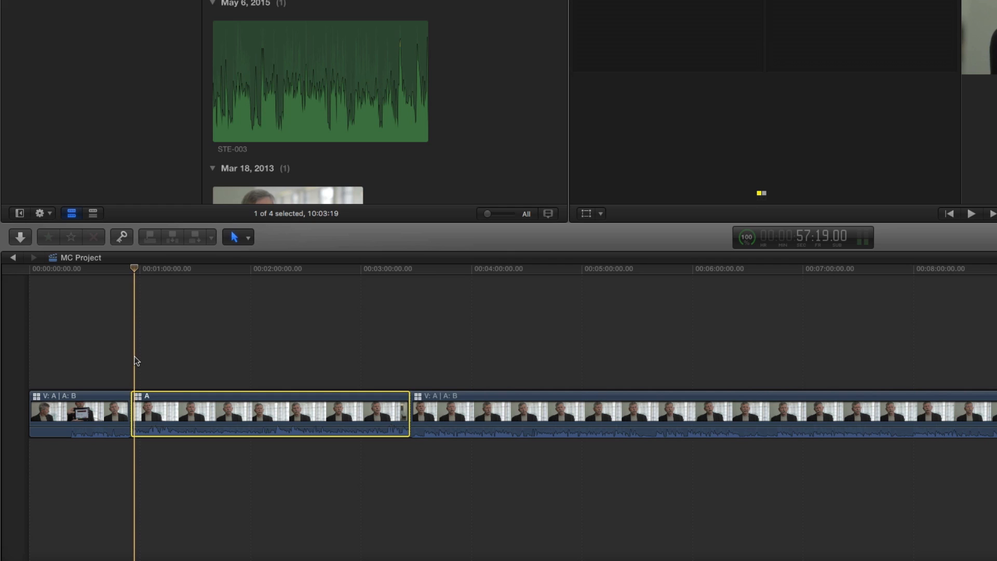
Set the middle segment's active audio angle to B and play back part of it to hear the recorder sound.
right_click(179, 404)
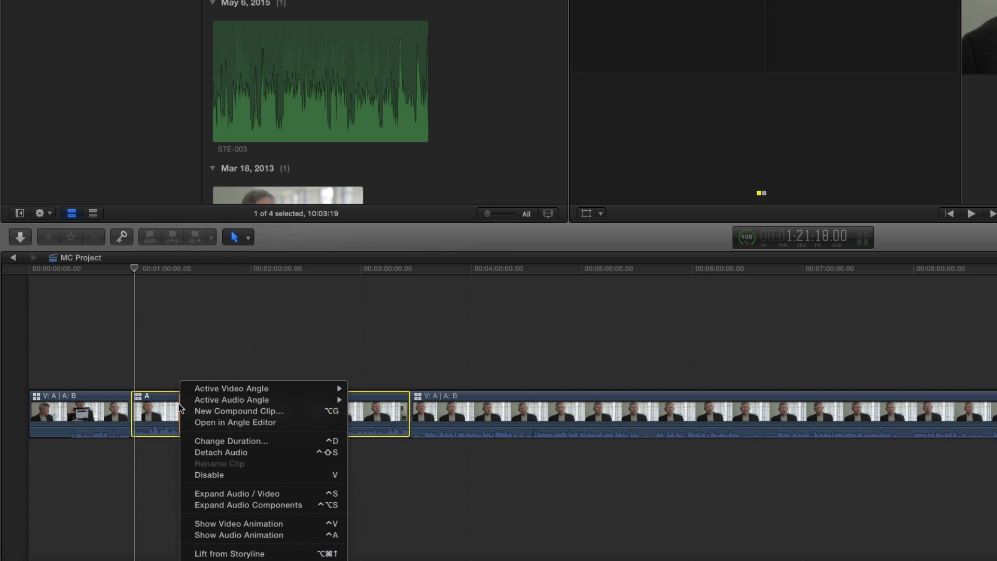
mouse_move(226, 398)
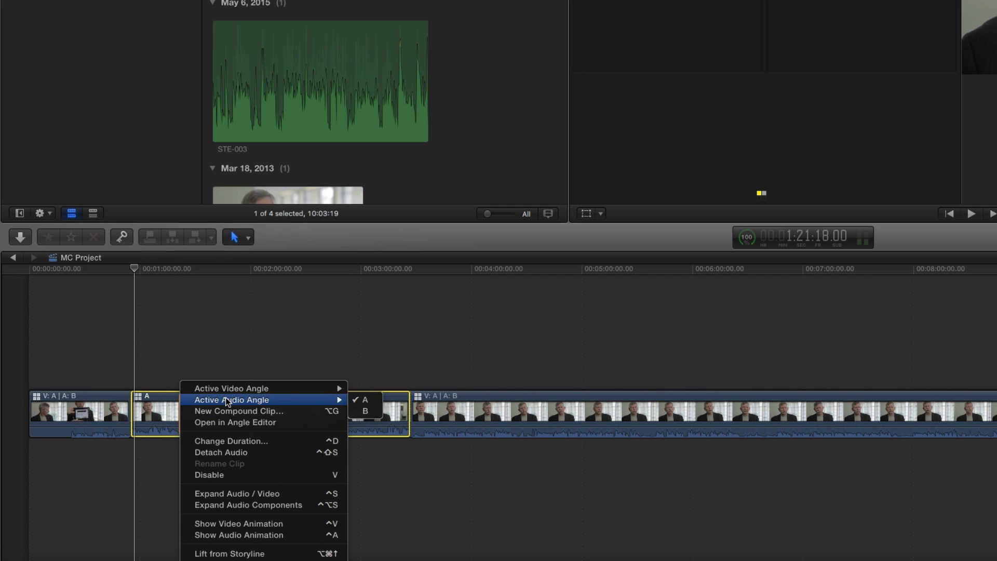
click(370, 413)
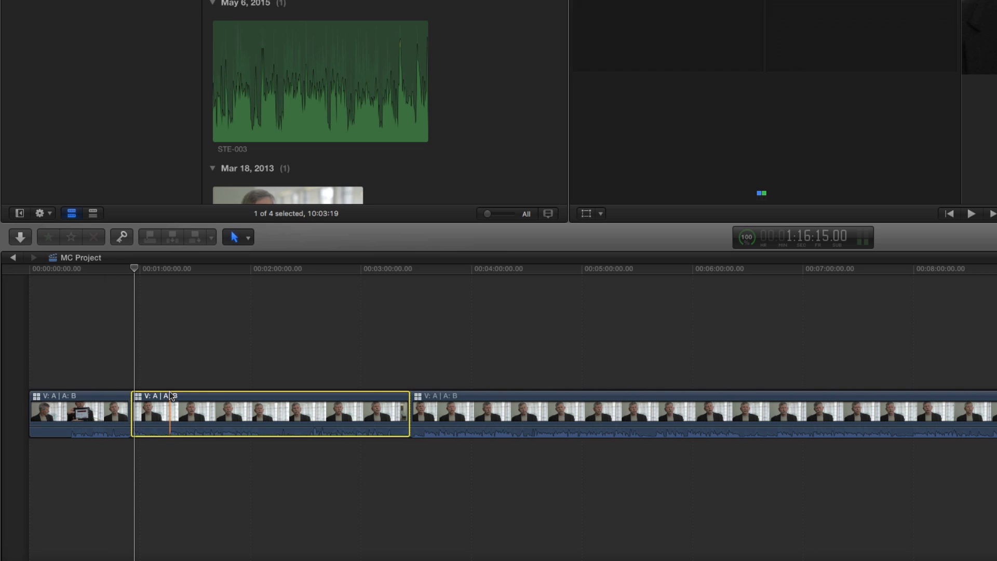
key(space)
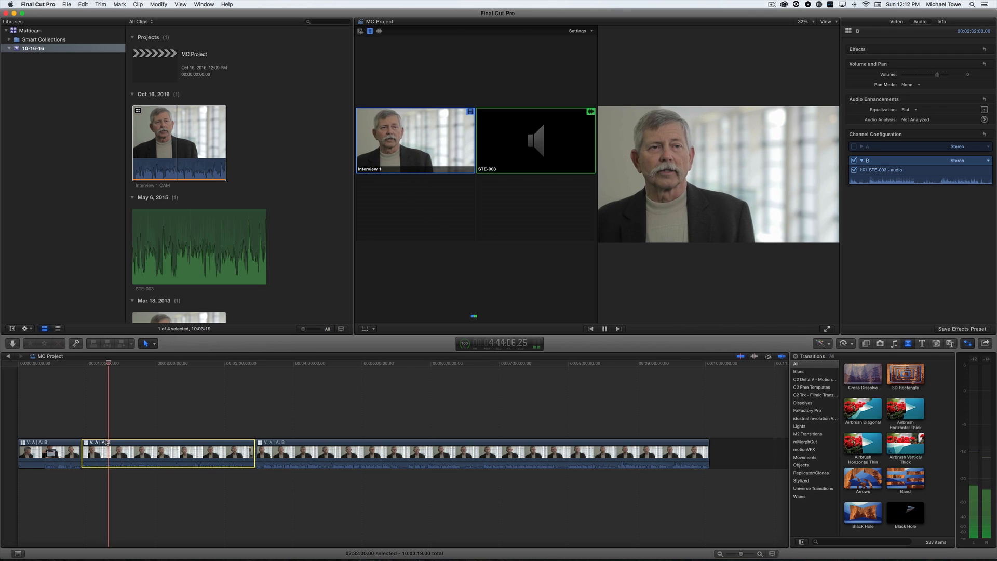
key(space)
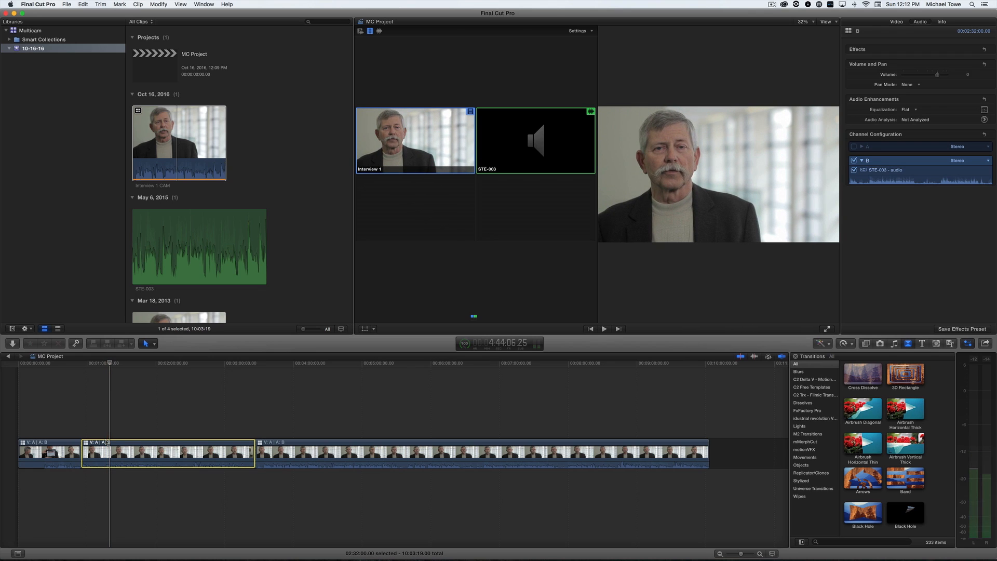